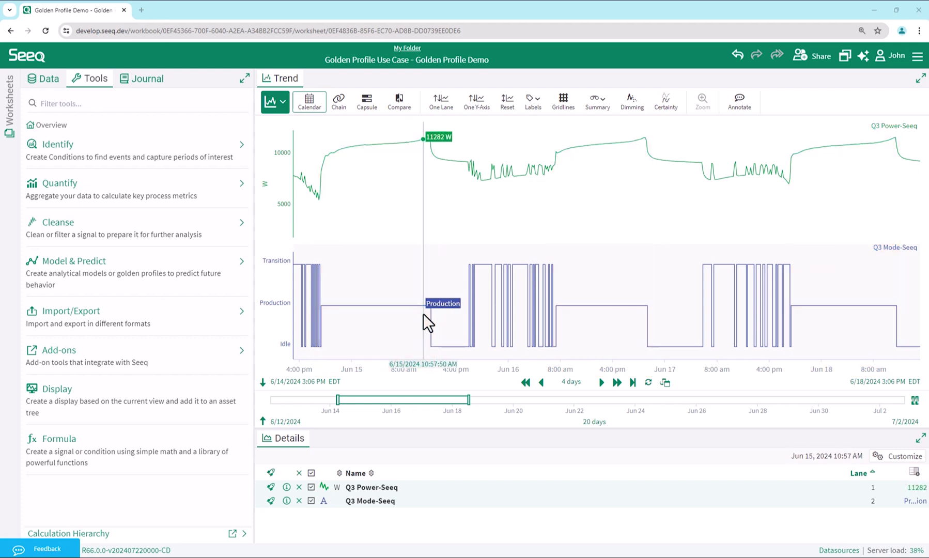
# Value-search Q3 Mode-Seeq for 'Production' to create the Production Runs condition.
pyautogui.click(131, 159)
pyautogui.click(111, 145)
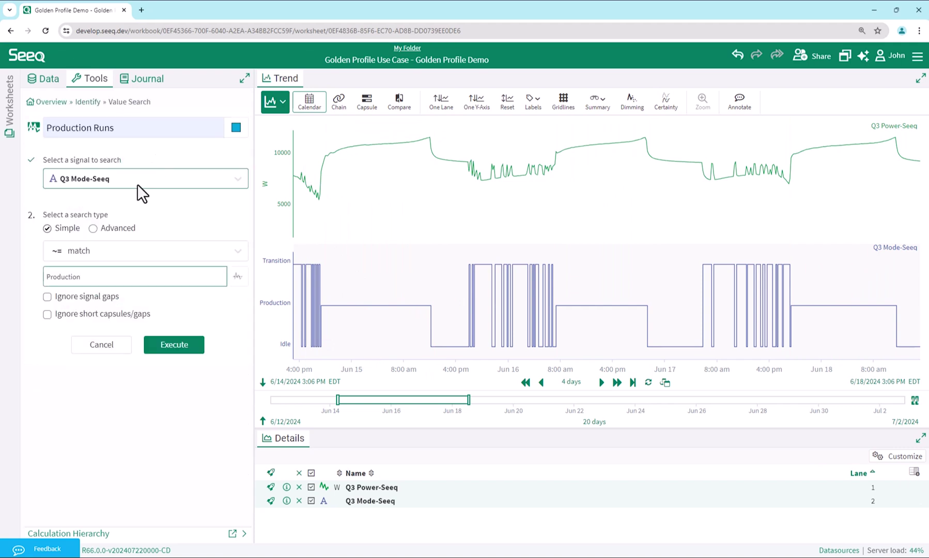
pyautogui.click(105, 276)
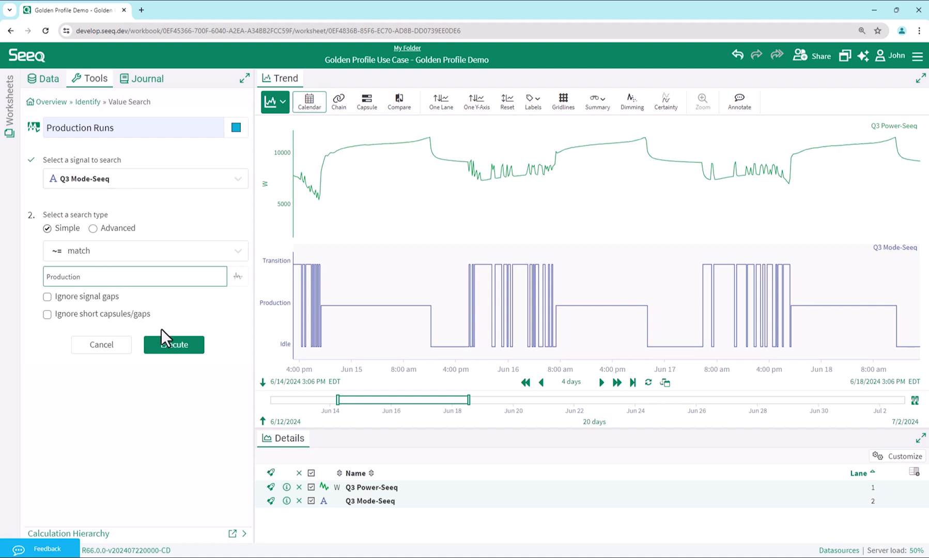
pyautogui.click(170, 344)
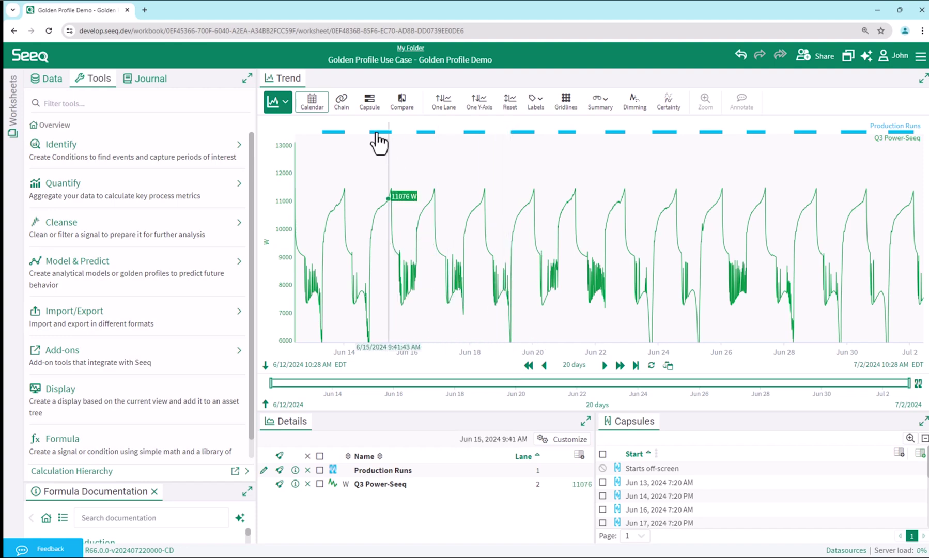
# Overlay the production-run power traces in Chain and Capsule view, then start a Best Runs manual condition.
pyautogui.click(341, 101)
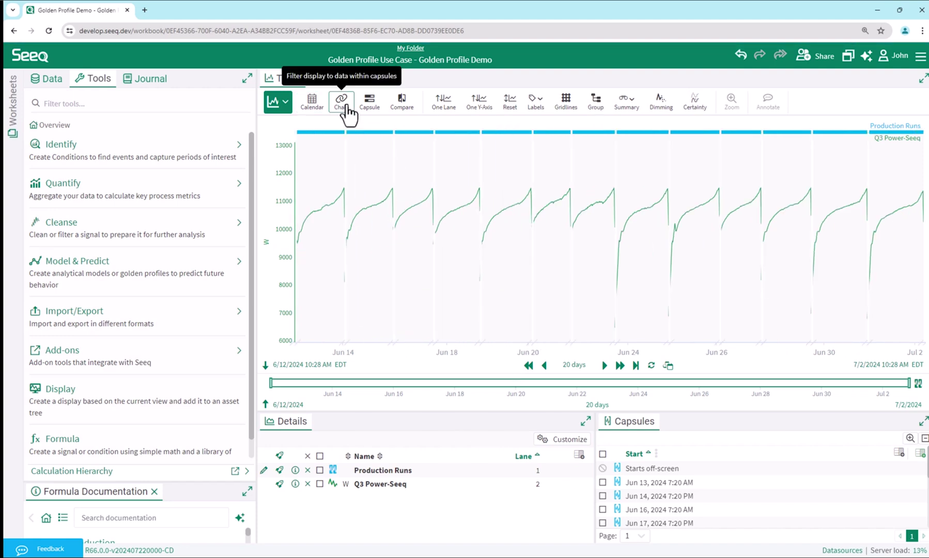
pyautogui.click(369, 102)
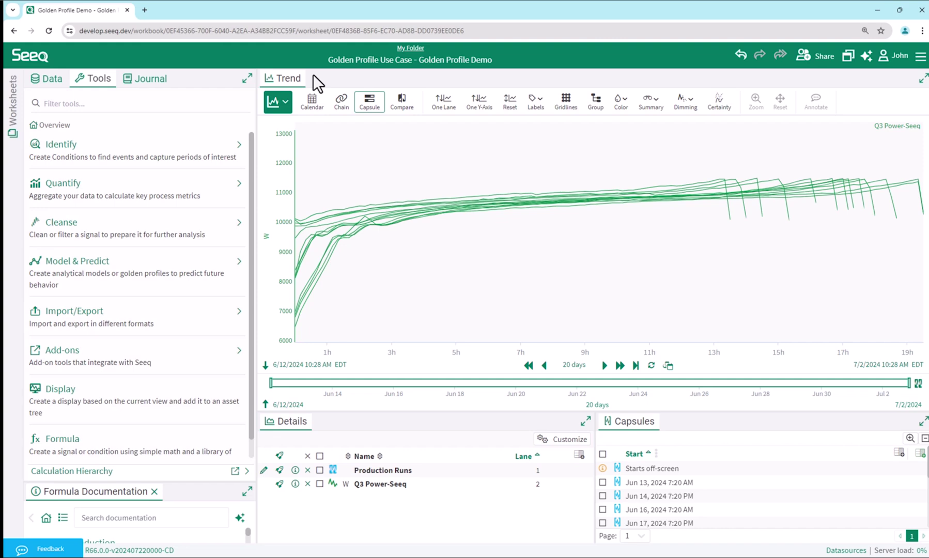
pyautogui.click(207, 156)
pyautogui.click(118, 269)
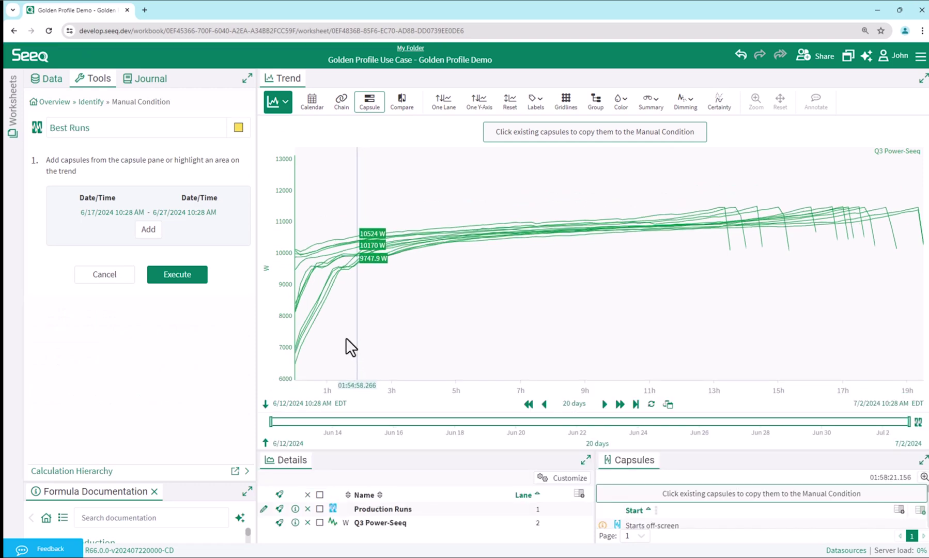
# Build Best Runs from the 6/19, 6/13, 6/28 and 6/17 production runs.
pyautogui.click(303, 300)
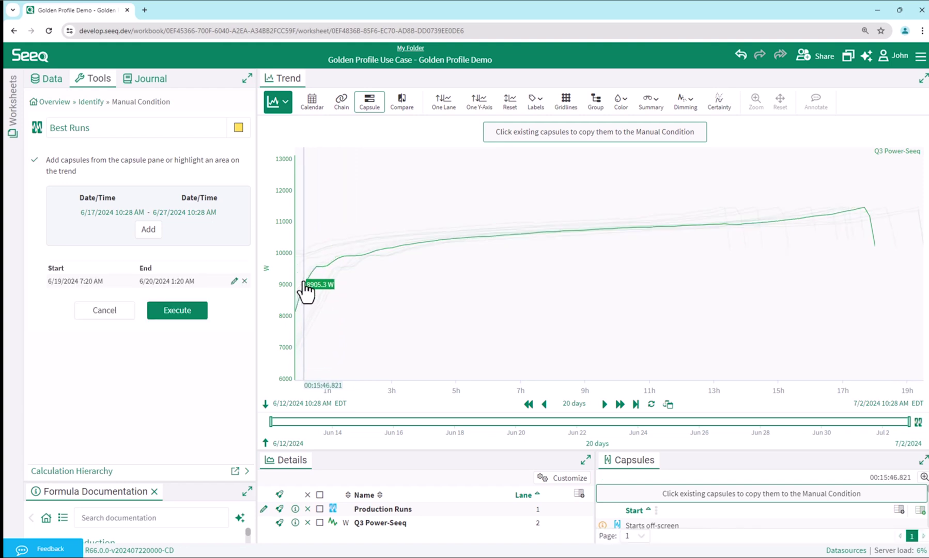
pyautogui.click(305, 291)
pyautogui.click(306, 289)
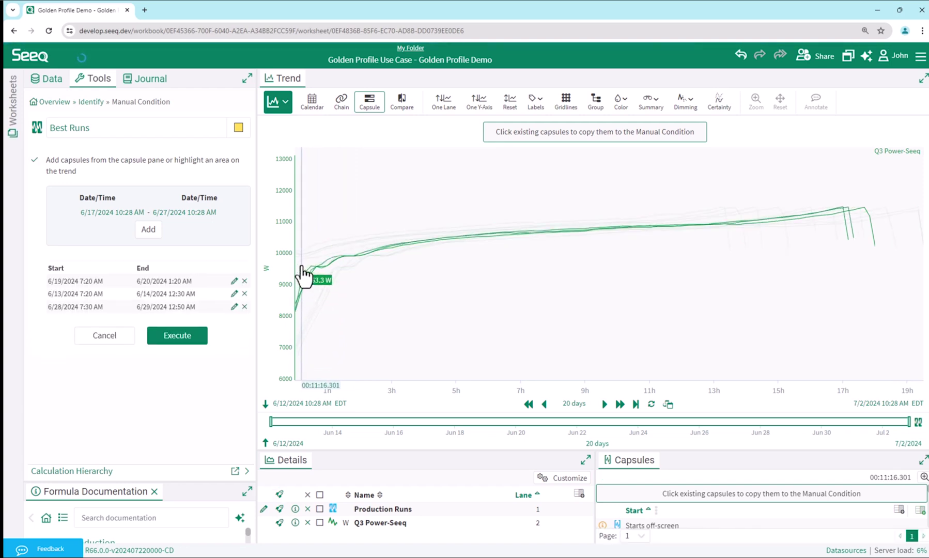
pyautogui.click(305, 281)
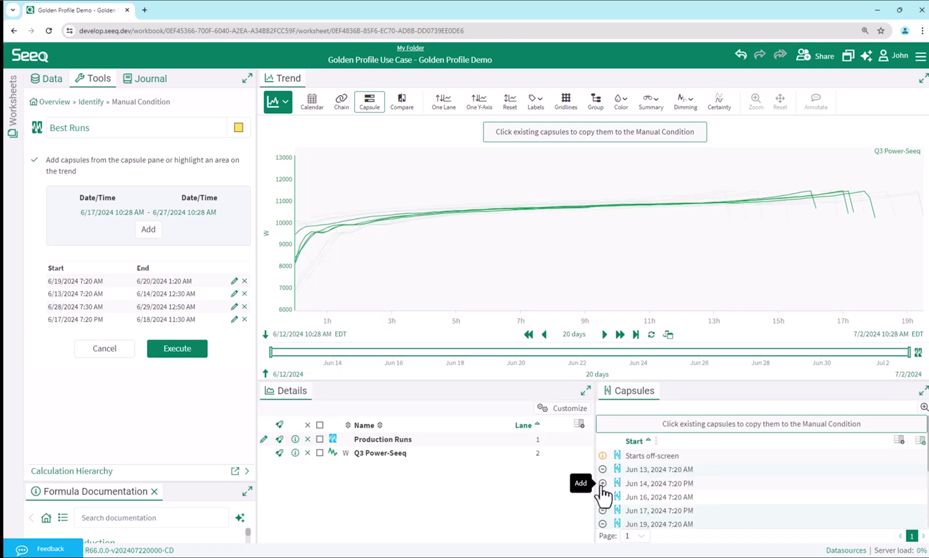
pyautogui.click(197, 352)
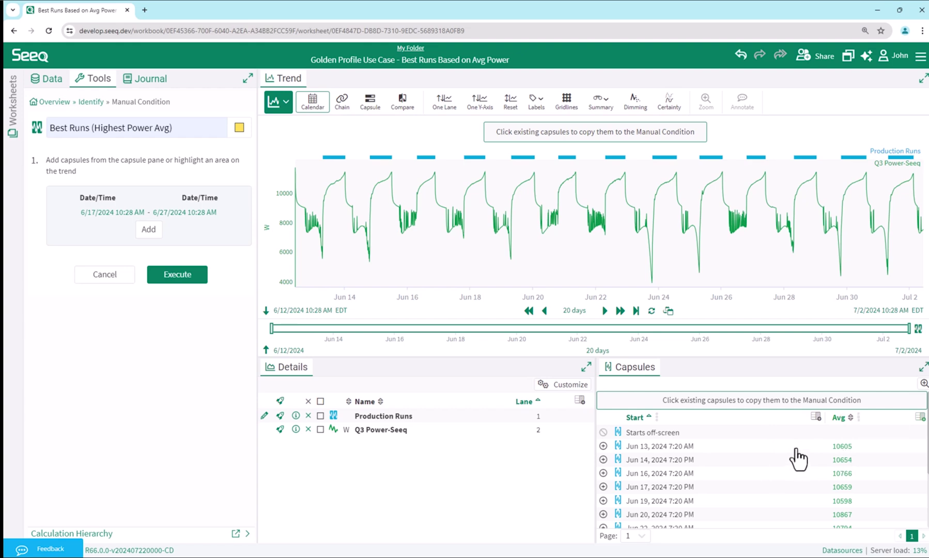
# Sort runs by average power and build Best Runs (Highest Power Avg) from the Jun 26, 16, 22, 20 runs.
pyautogui.click(851, 418)
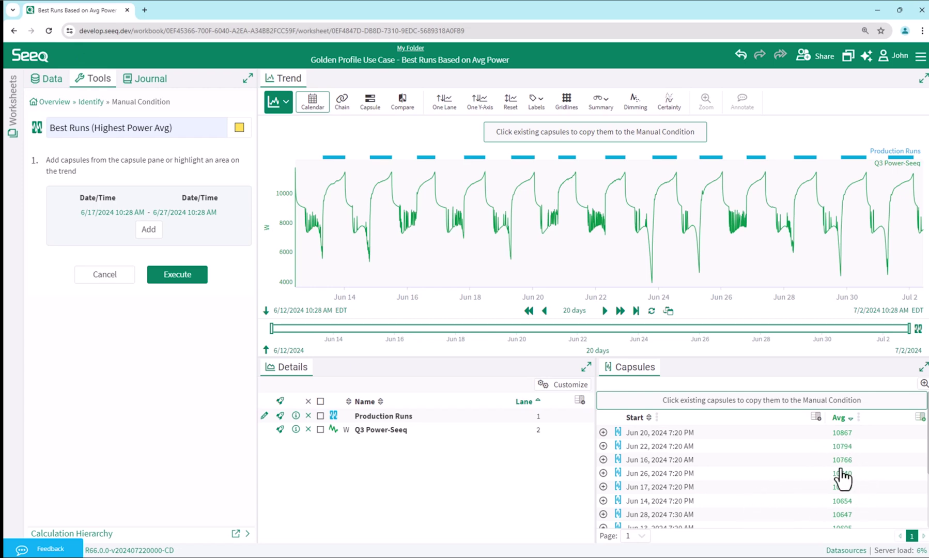
pyautogui.click(603, 473)
pyautogui.click(603, 459)
pyautogui.click(603, 446)
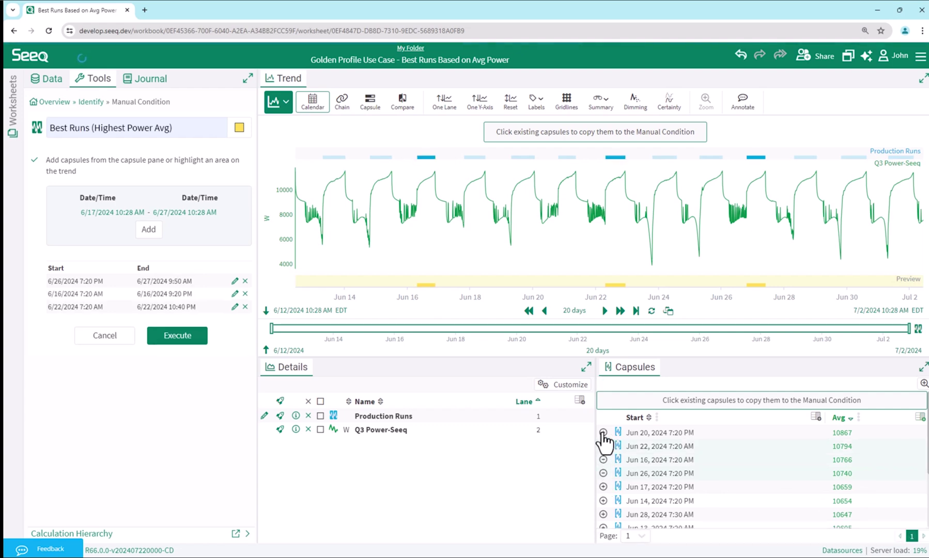
pyautogui.click(603, 432)
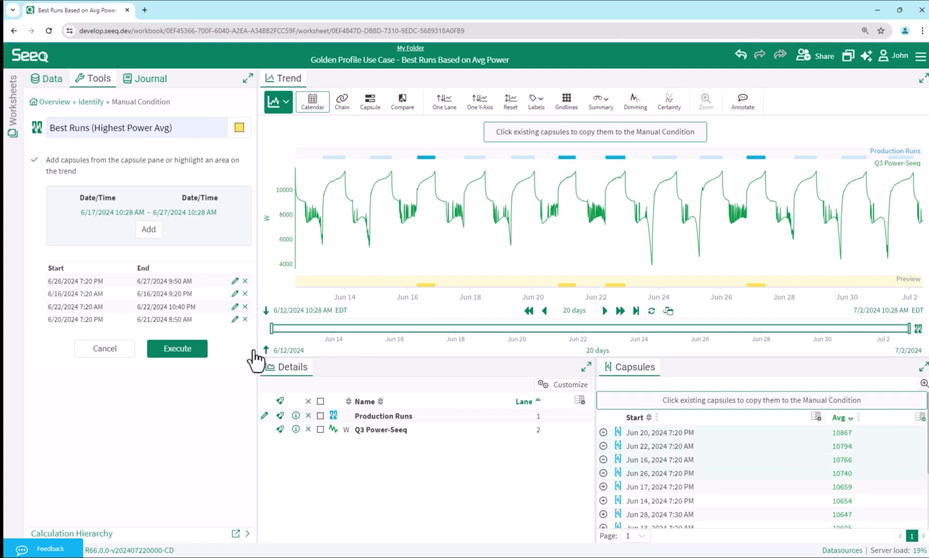
pyautogui.click(181, 351)
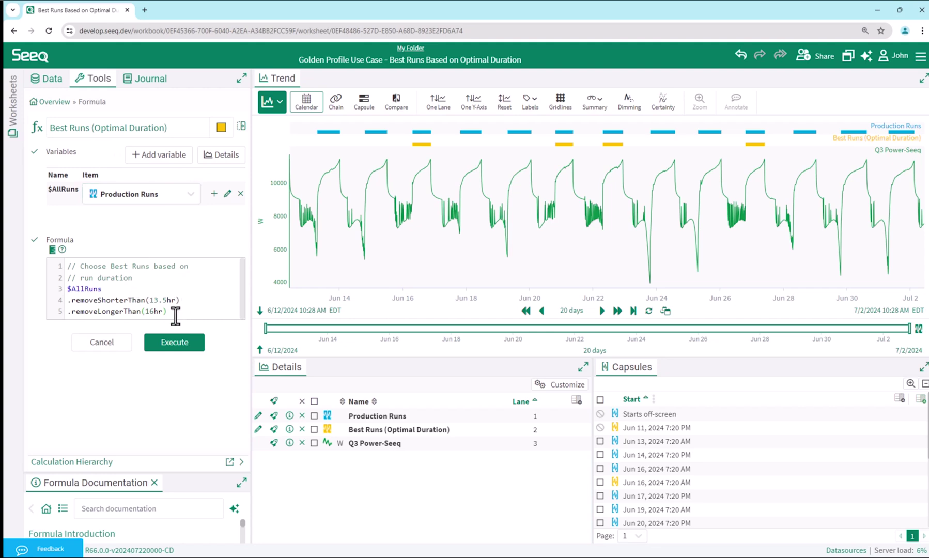
# Back on Golden Profile Demo, show Capsule view limited to the Best Runs power traces.
pyautogui.click(174, 343)
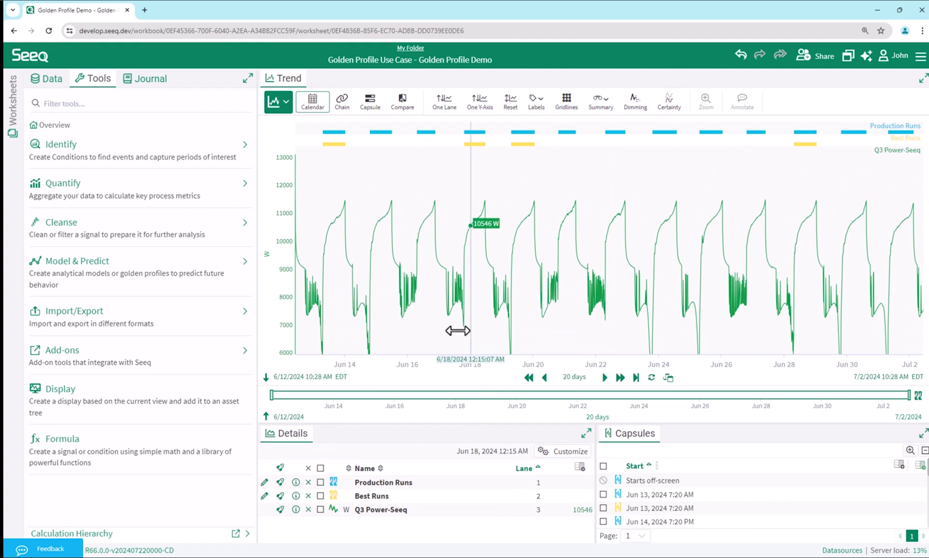
pyautogui.click(370, 106)
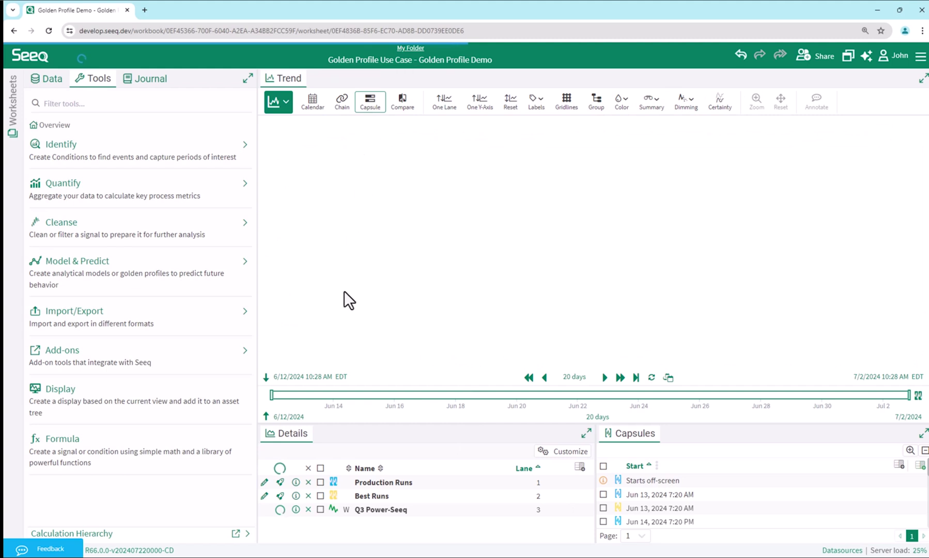
pyautogui.click(320, 495)
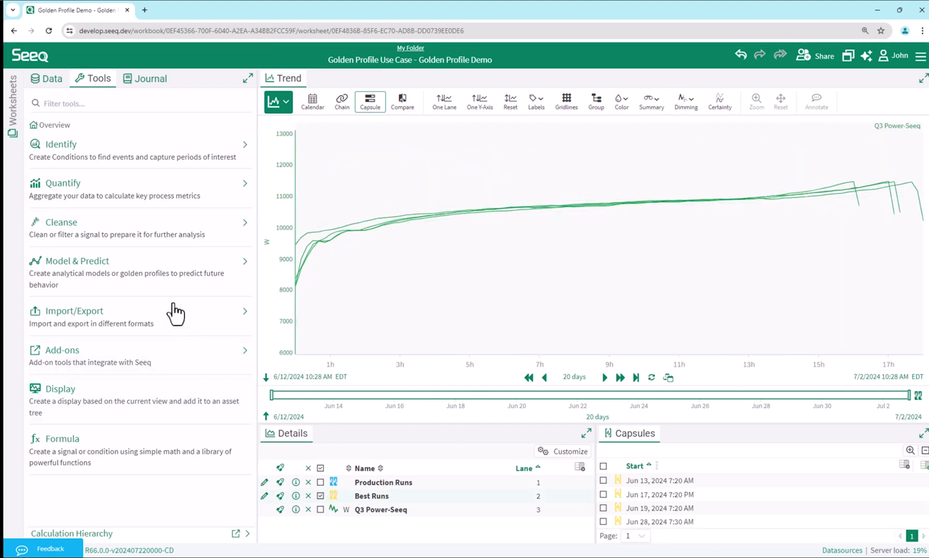
# Create an Upper Limit reference profile of Q3 Power-Seeq trained on Best Runs at 3 standard deviations.
pyautogui.click(138, 286)
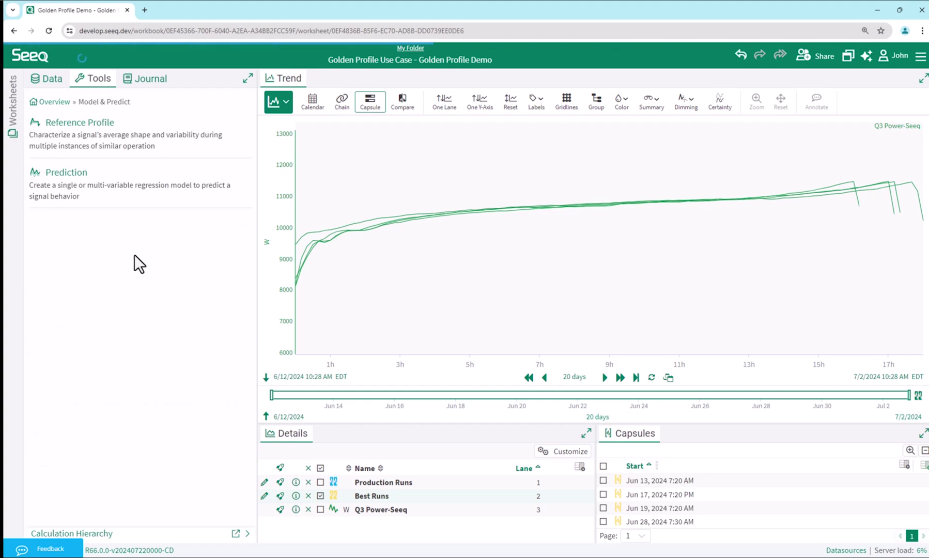
pyautogui.click(116, 132)
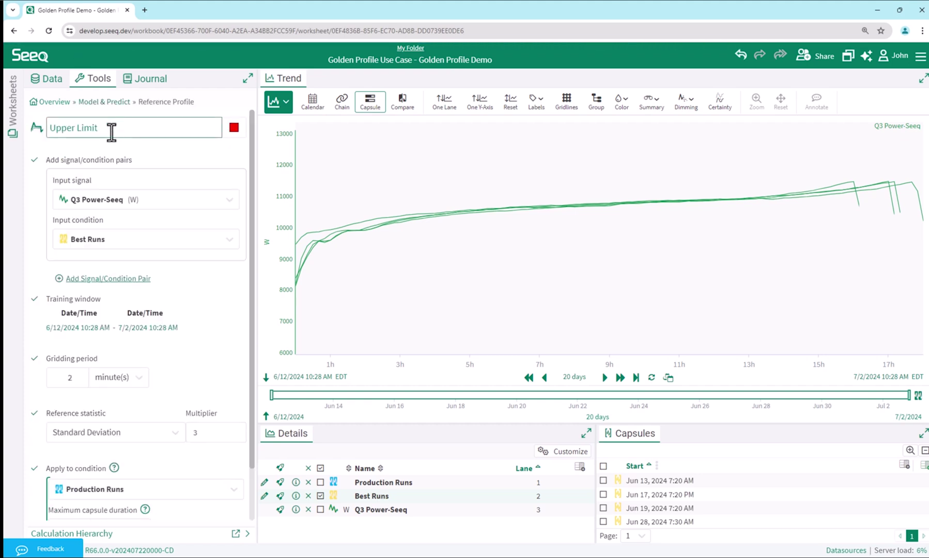
pyautogui.tripleClick(110, 128)
pyautogui.click(120, 150)
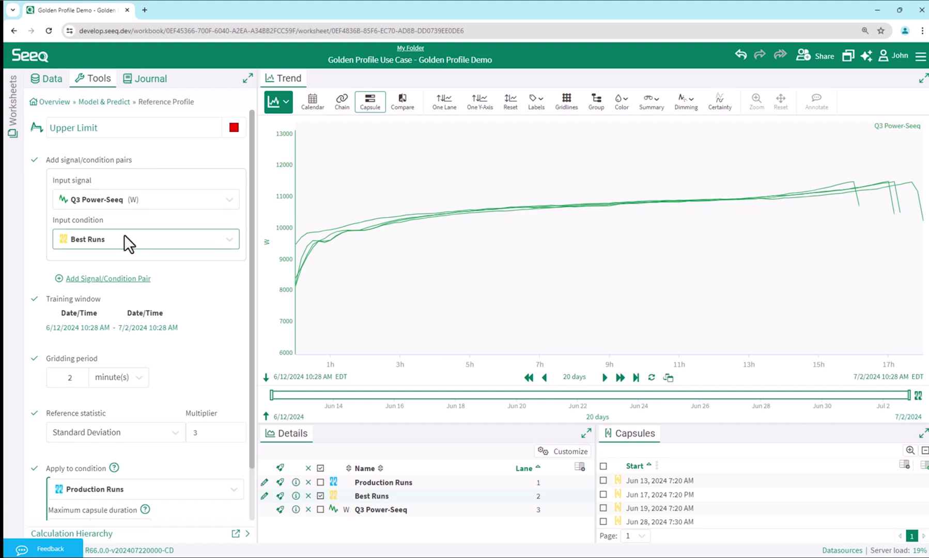
pyautogui.click(96, 325)
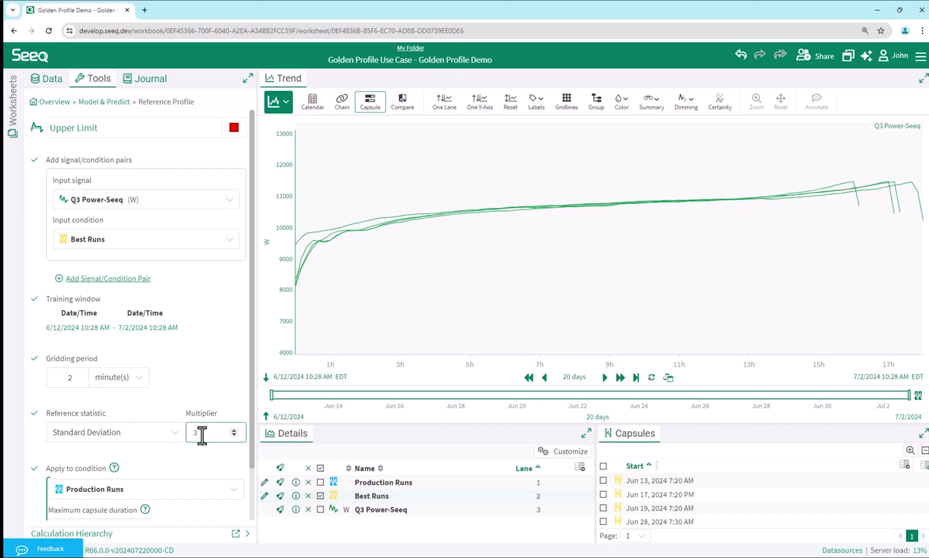
pyautogui.scroll(-2, 202, 434)
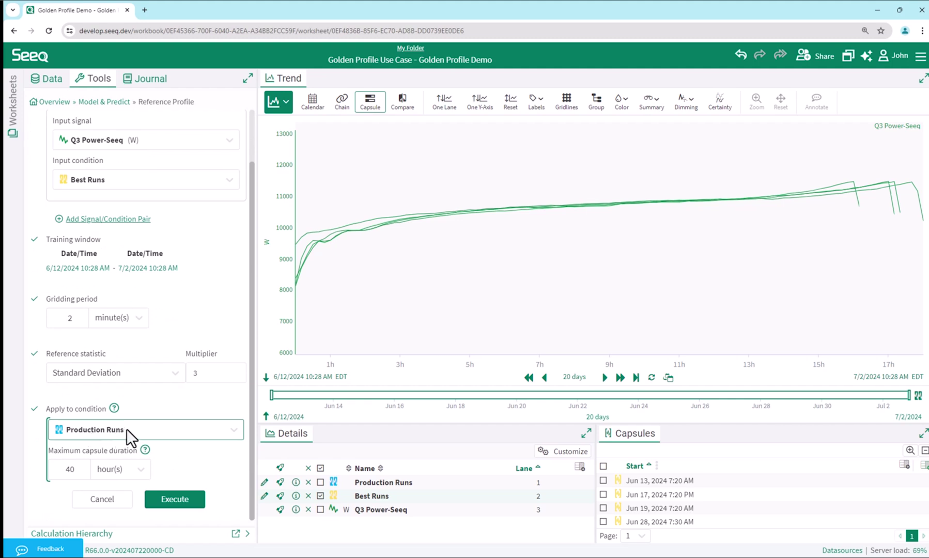
pyautogui.click(165, 502)
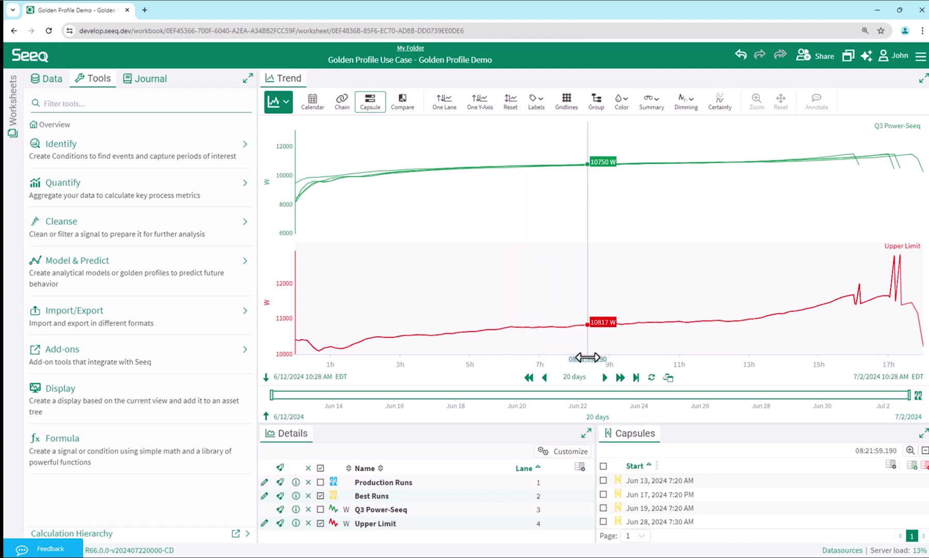
pyautogui.click(296, 524)
pyautogui.click(170, 504)
pyautogui.scroll(2, 165, 517)
pyautogui.tripleClick(152, 131)
pyautogui.write('Lower Limit')
pyautogui.click(240, 431)
pyautogui.click(187, 432)
pyautogui.write('-')
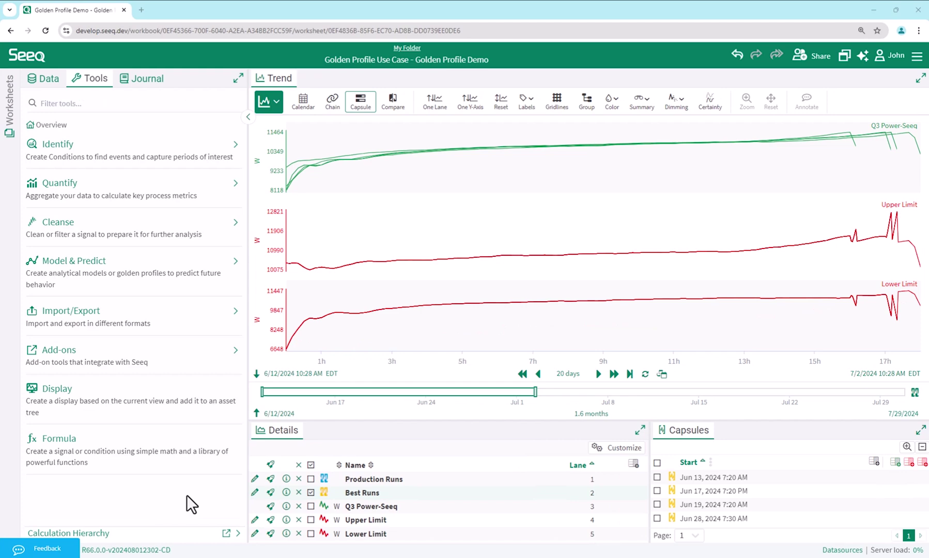
# Put Q3 Power-Seeq, Upper Limit and Lower Limit in one lane on one y-axis, zoomed to run starts.
pyautogui.click(311, 534)
pyautogui.click(311, 520)
pyautogui.click(309, 506)
pyautogui.click(435, 101)
pyautogui.click(469, 100)
pyautogui.moveTo(352, 246); pyautogui.dragTo(357, 251)
pyautogui.click(745, 101)
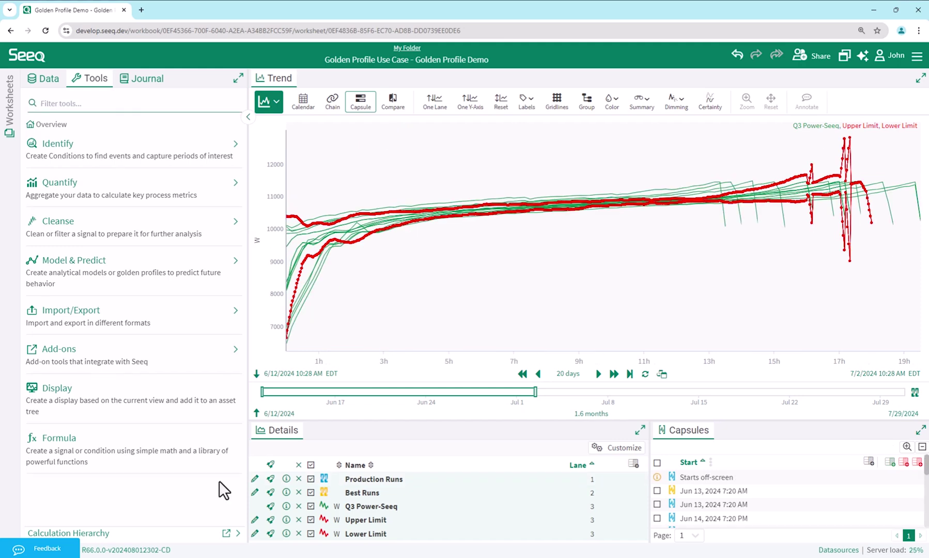
# On the calendar view, value-search Q3 Power-Seeq not between Lower and Upper Limit (ignoring capsules under 60 min) as Outside Limits.
pyautogui.click(303, 101)
pyautogui.click(152, 166)
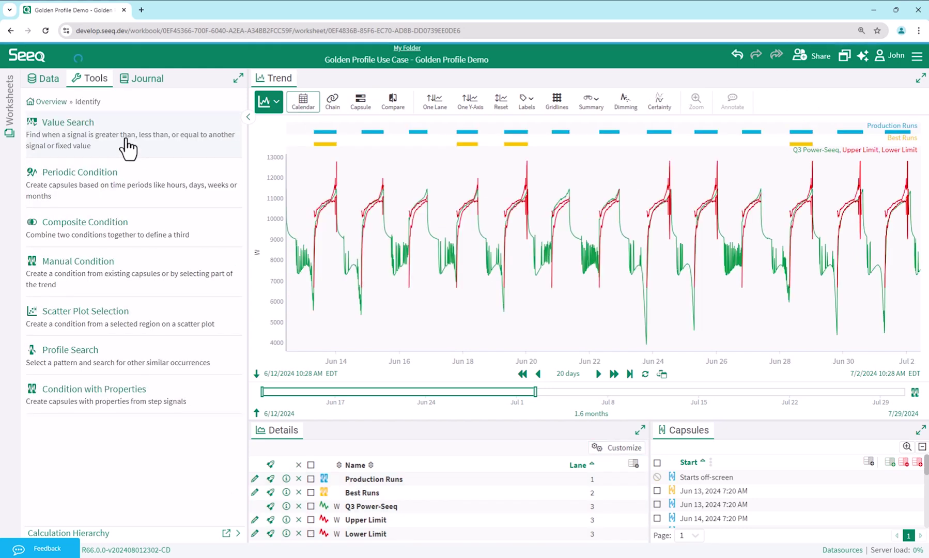
pyautogui.click(137, 141)
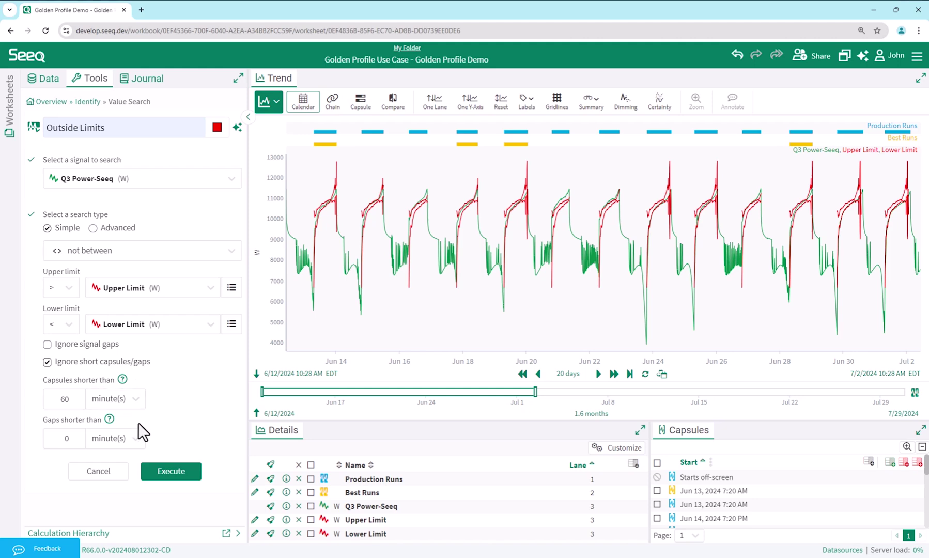
pyautogui.click(166, 468)
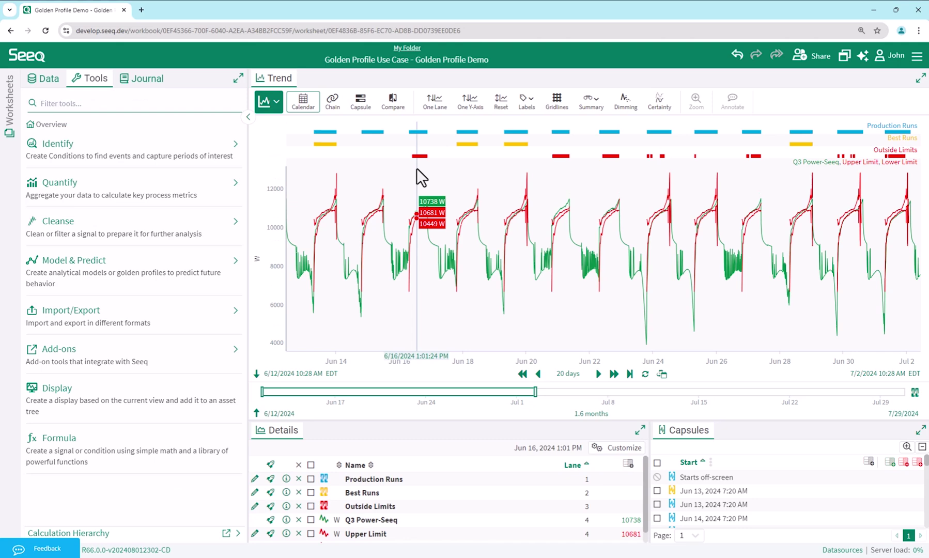